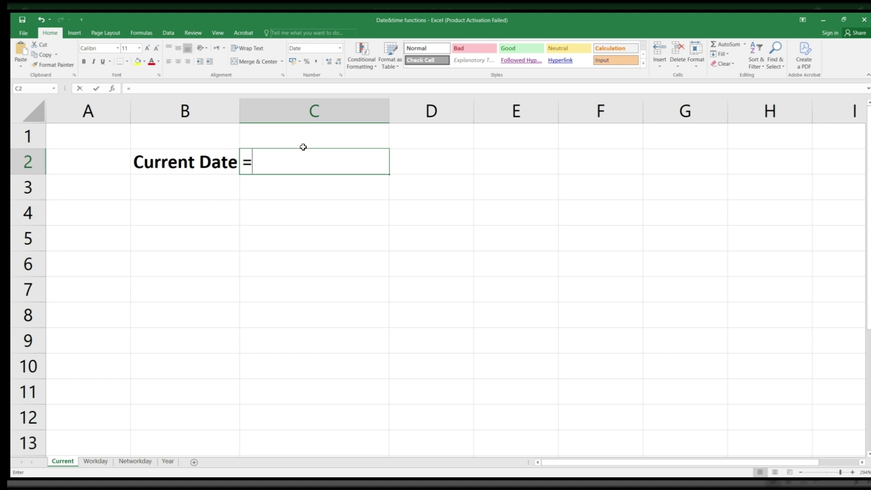
# Step: Enter the formula =TODAY() in cell C2 beside the Current Date label
pyautogui.write('=Toda')
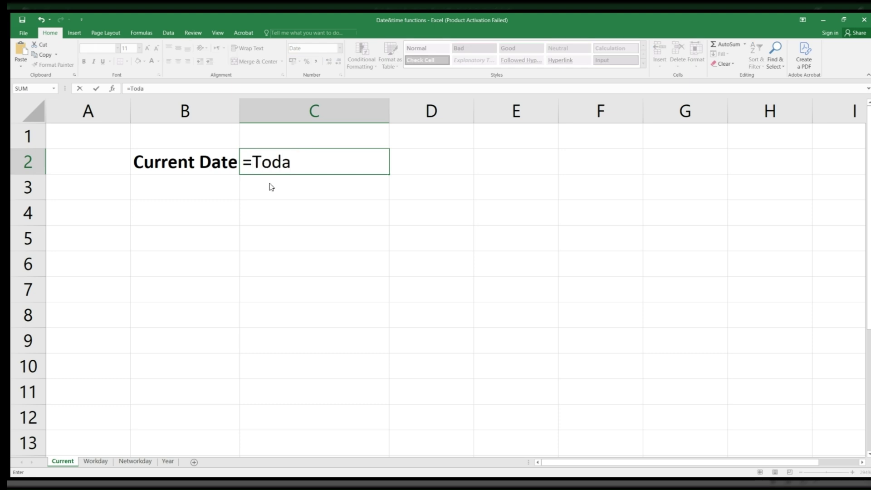
pyautogui.press('Tab')
pyautogui.write(')')
pyautogui.press('Return')
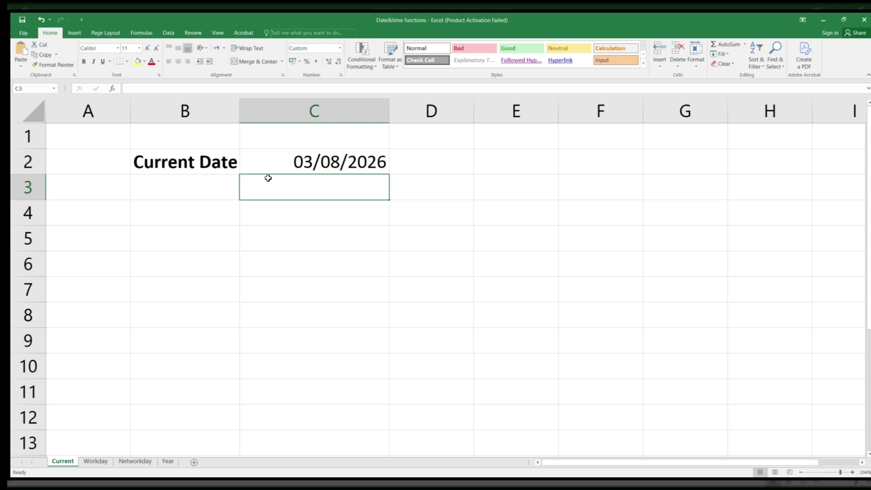
# Step: Enter the formula =NOW() in cell C3 to return the current date and time
pyautogui.write('=now')
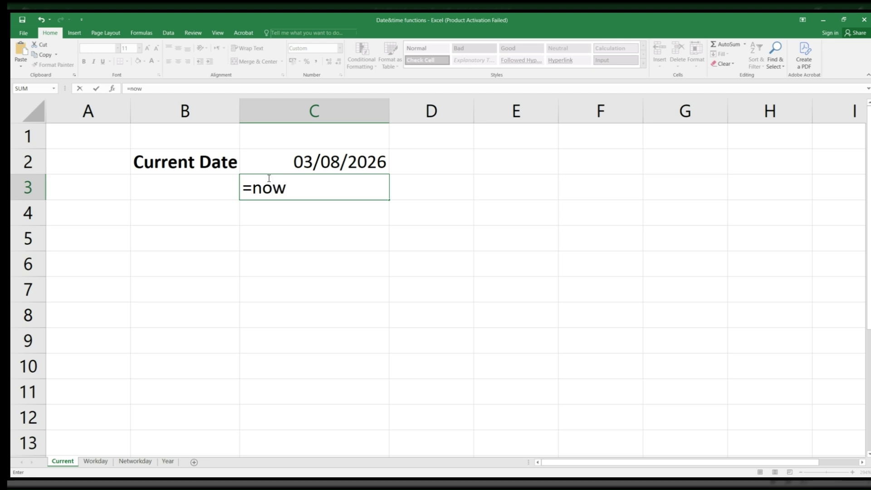
pyautogui.press('Tab')
pyautogui.write(')')
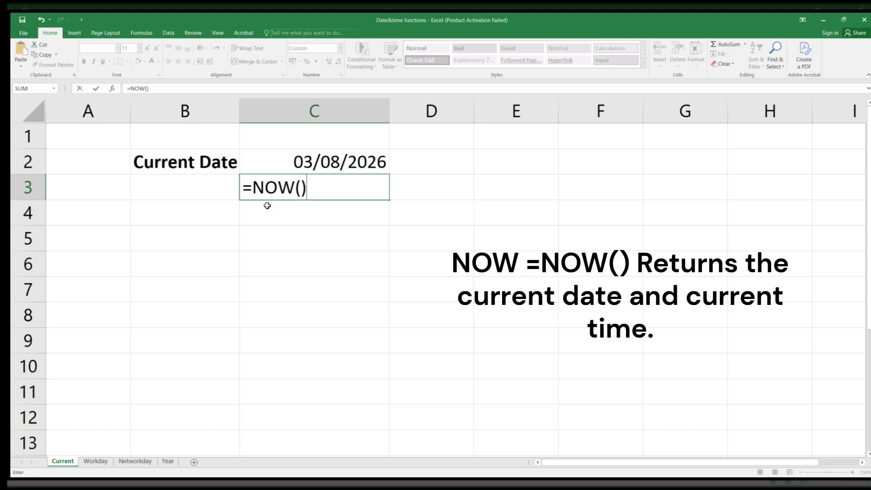
pyautogui.press('Return')
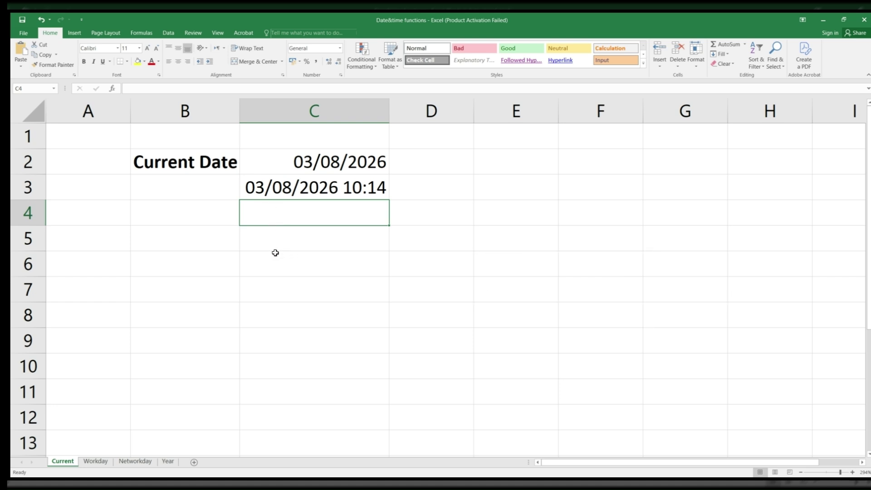
# Step: On the Workday sheet, fill the Due Date column from D4 with =WORKDAY([@[Invoice date]],30)
pyautogui.click(95, 460)
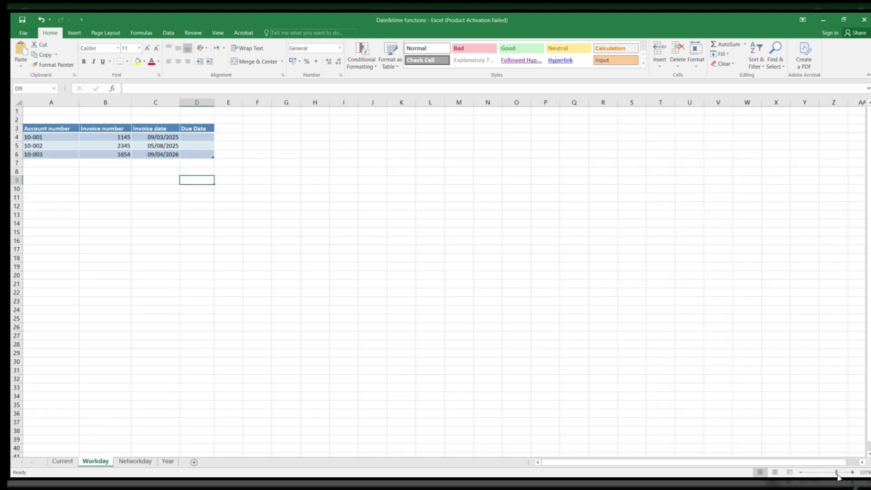
pyautogui.click(838, 472)
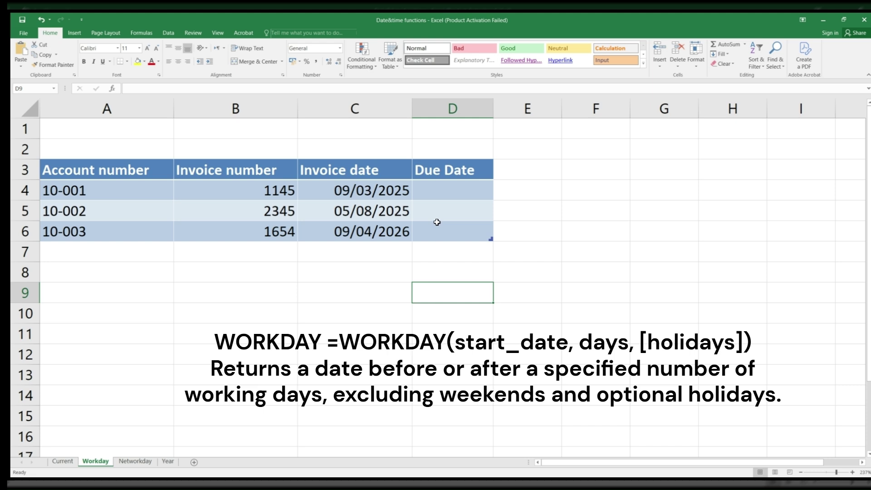
pyautogui.click(439, 194)
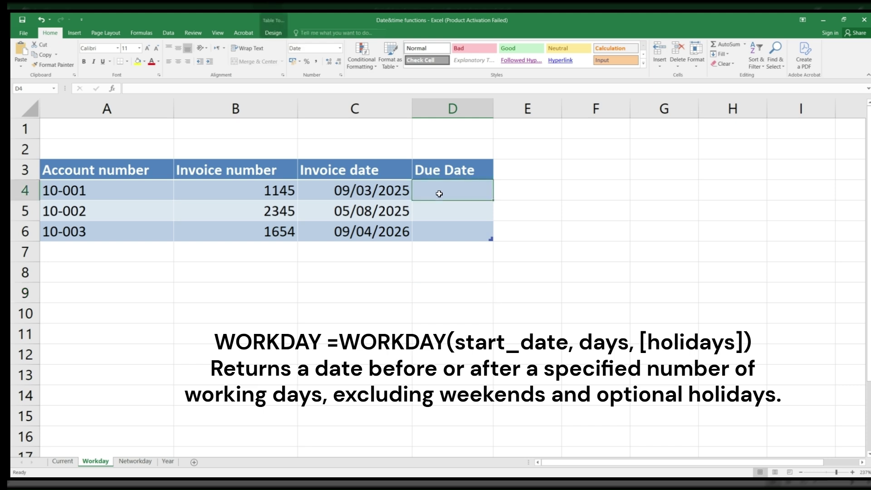
pyautogui.doubleClick(439, 194)
pyautogui.write('=wo')
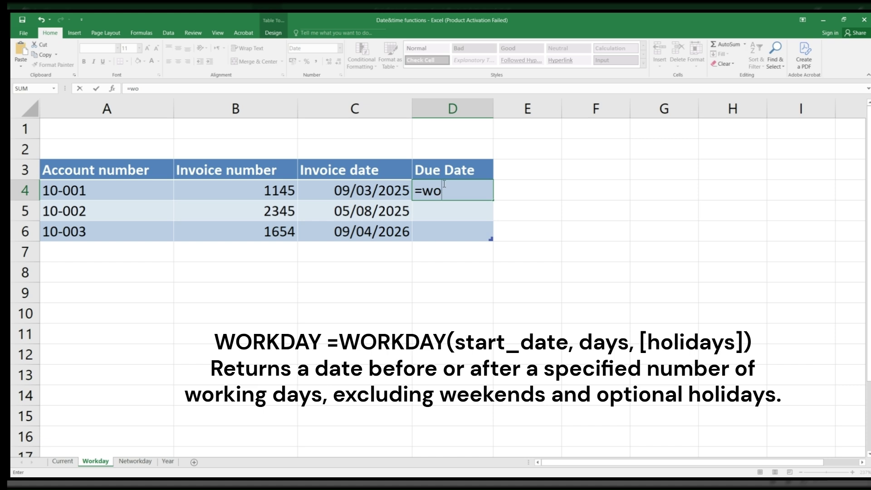
pyautogui.doubleClick(451, 209)
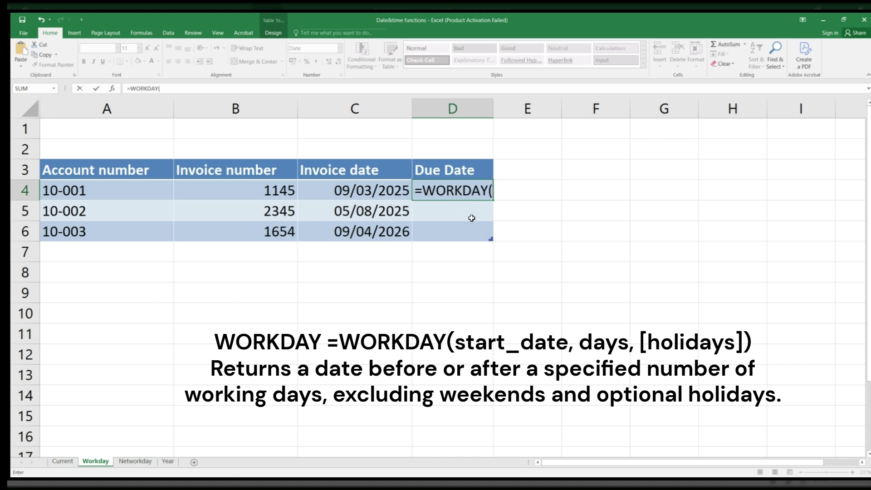
pyautogui.click(343, 191)
pyautogui.write(',30')
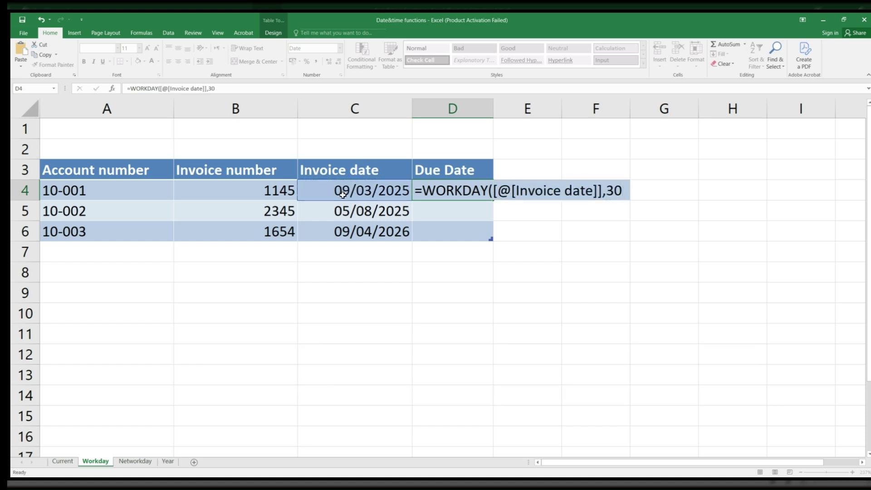
pyautogui.press('Return')
pyautogui.click(448, 194)
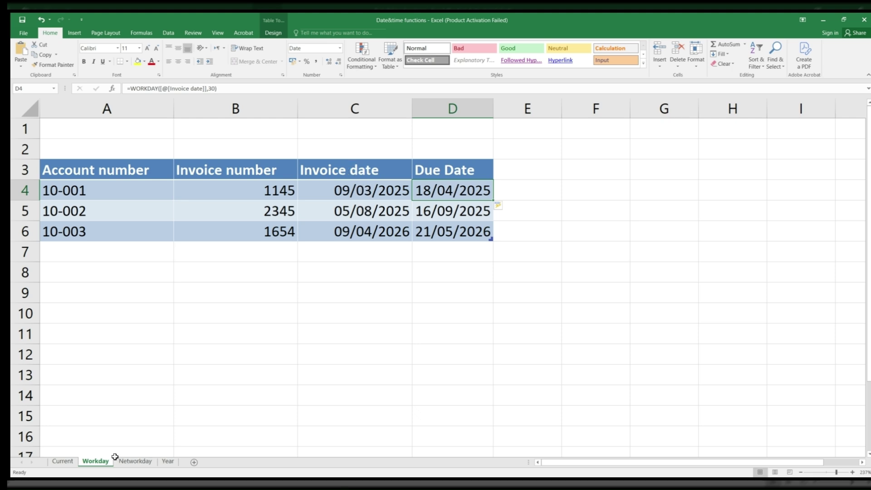
# Step: On the Networkday sheet, begin a NETWORKDAYS formula in F4 with the row's due date as start and B2 as end
pyautogui.click(132, 461)
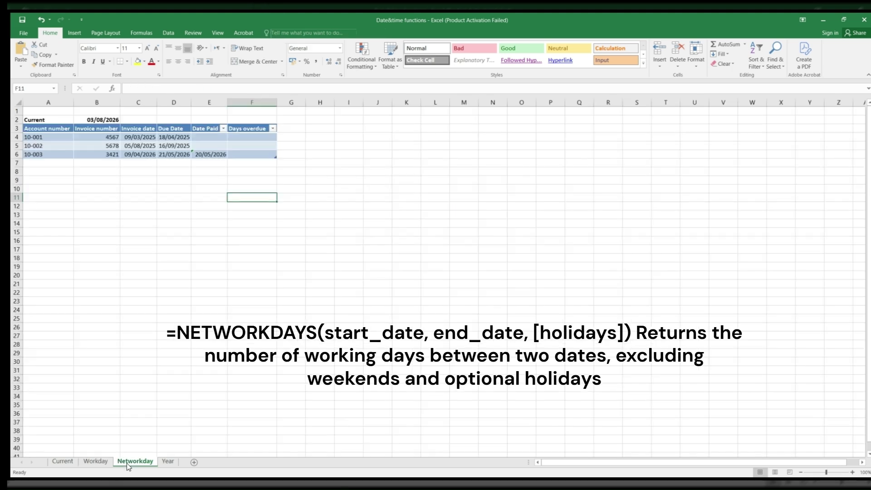
pyautogui.click(838, 472)
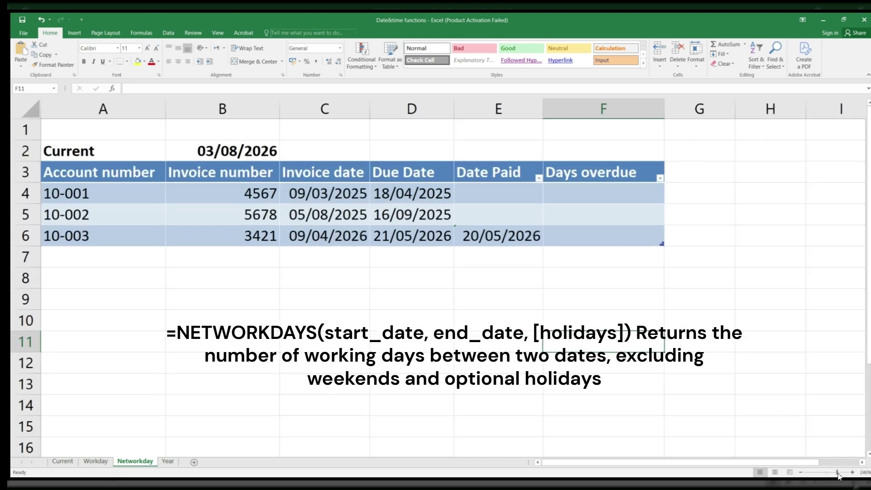
pyautogui.click(577, 190)
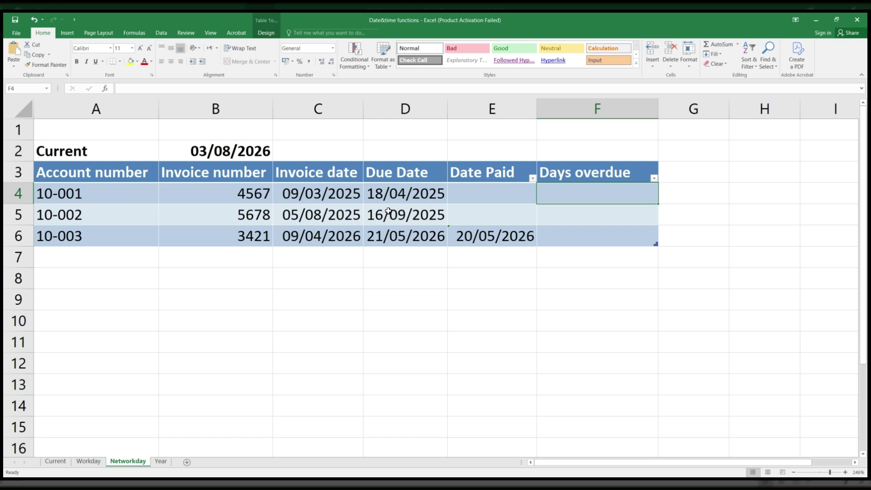
pyautogui.doubleClick(560, 193)
pyautogui.write('=net')
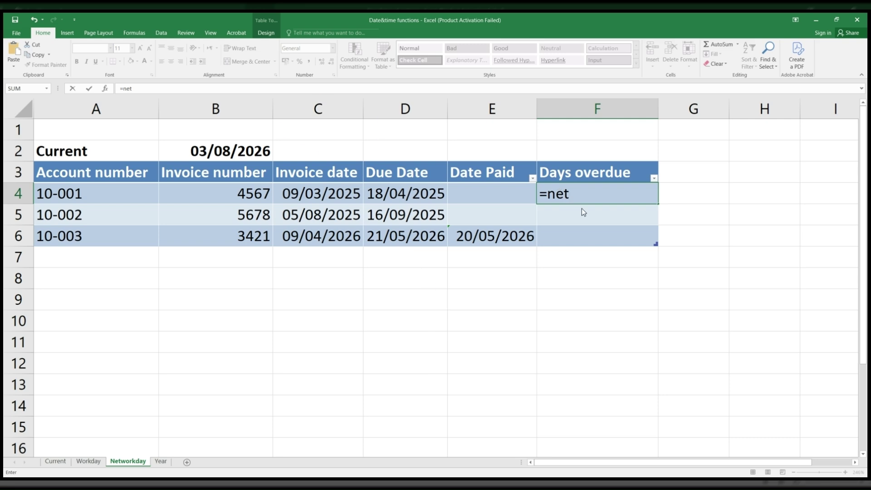
pyautogui.press('Tab')
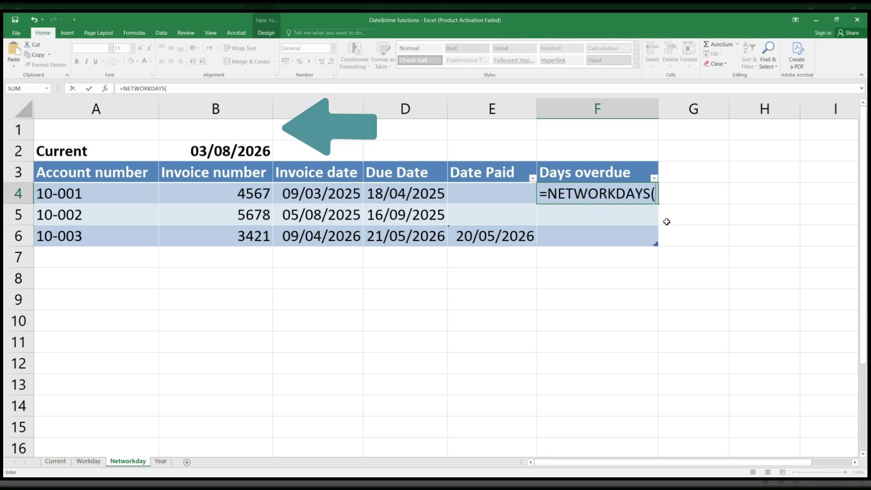
pyautogui.click(407, 195)
pyautogui.write(',')
pyautogui.click(189, 152)
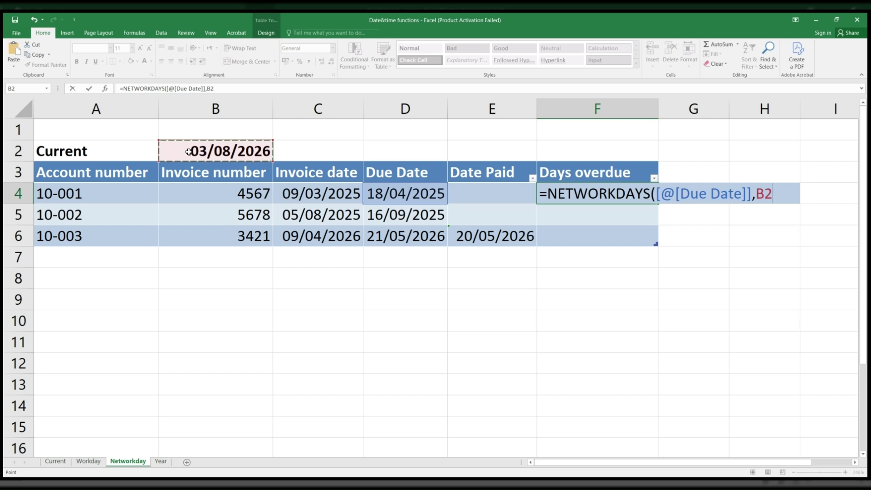
# Step: Make the end date reference absolute as $B$2 and commit the NETWORKDAYS formula to the Days overdue column
pyautogui.moveTo(772, 194); pyautogui.dragTo(756, 194)
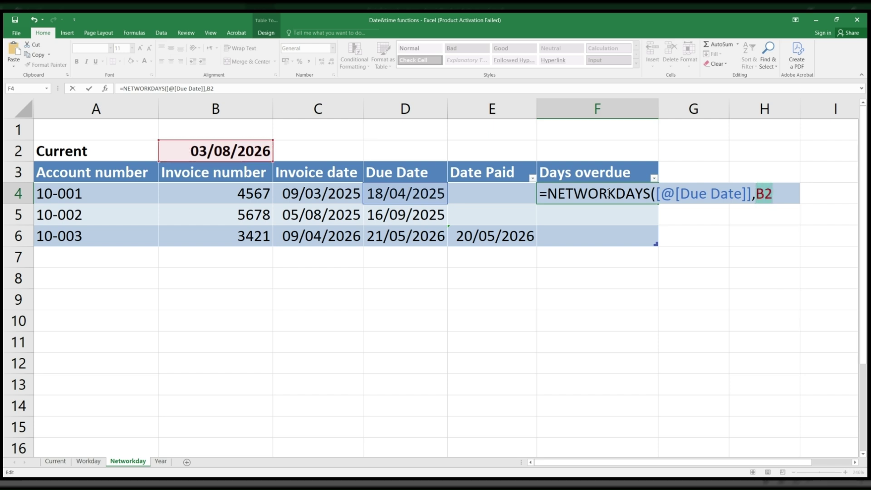
pyautogui.click(760, 194)
pyautogui.write('$')
pyautogui.press('Right')
pyautogui.write('$')
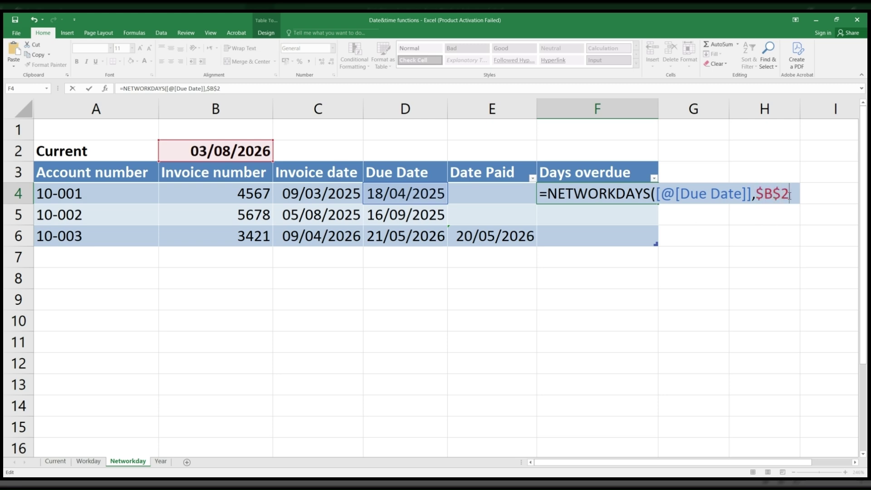
pyautogui.press('Return')
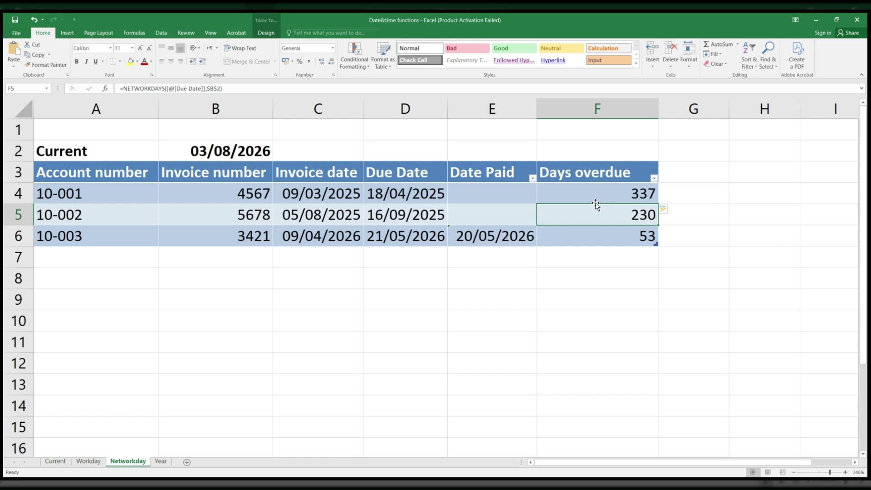
# Step: Clear the Days overdue value in F6 for the invoice that has a paid date
pyautogui.click(593, 233)
pyautogui.press('Delete')
pyautogui.click(495, 278)
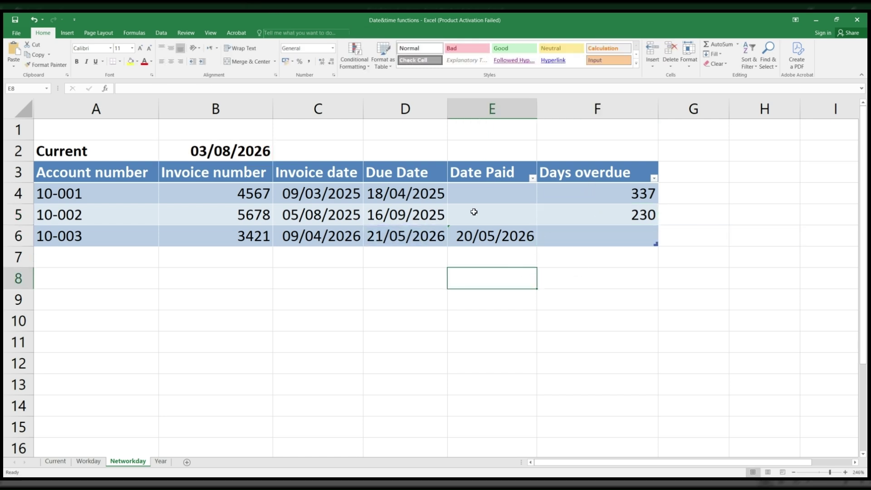
# Step: On the Year sheet, check the DATE formula in C2 and enter =YEAR(C2) in cell C3
pyautogui.hotkey('ctrl', 'pagedown')
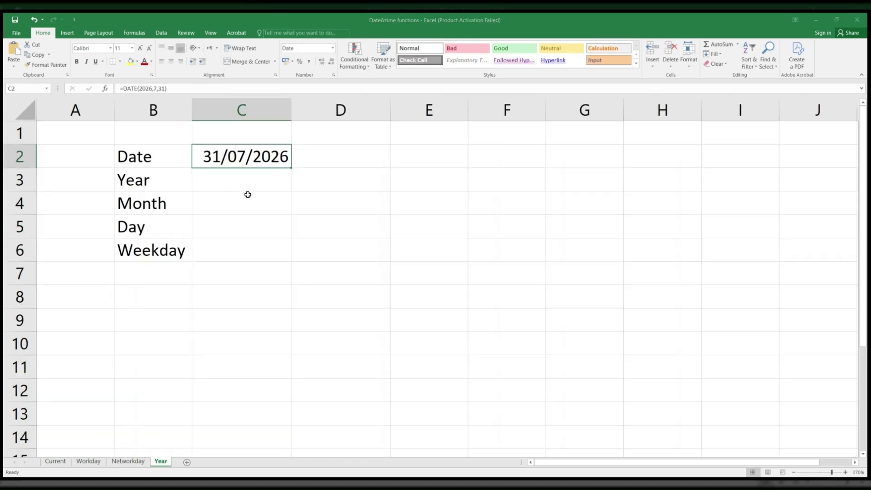
pyautogui.doubleClick(242, 155)
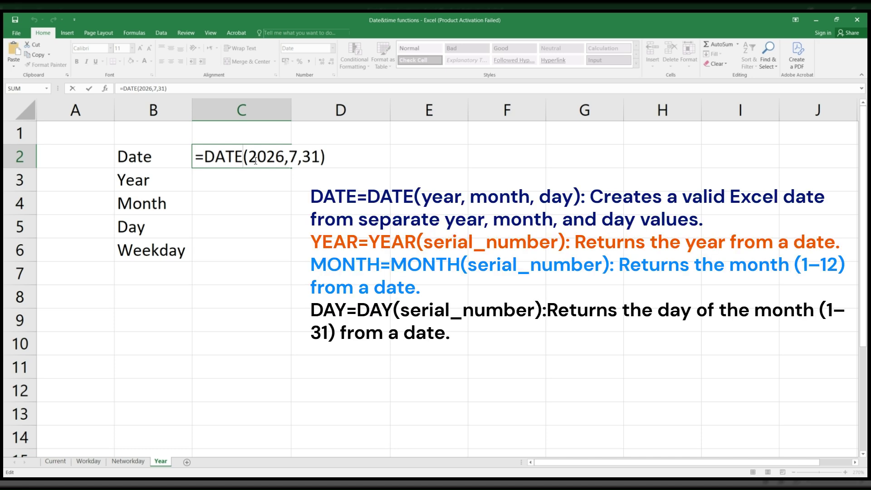
pyautogui.press('Return')
pyautogui.doubleClick(250, 179)
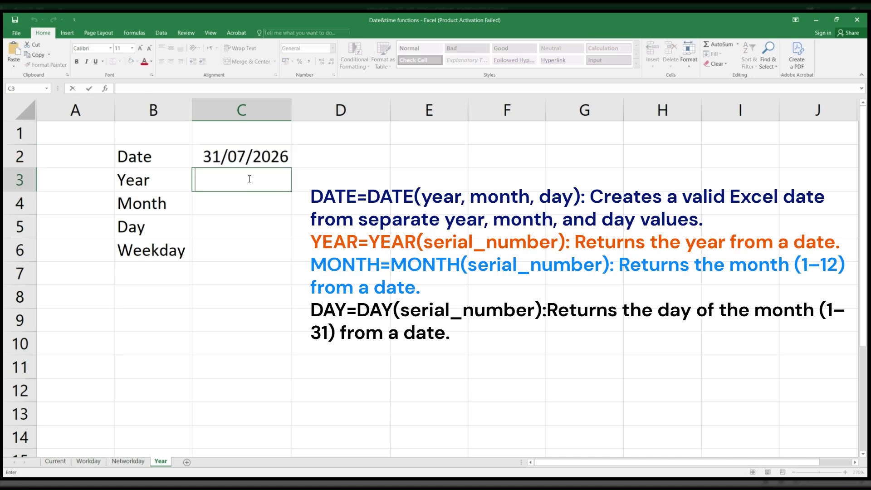
pyautogui.write('=year')
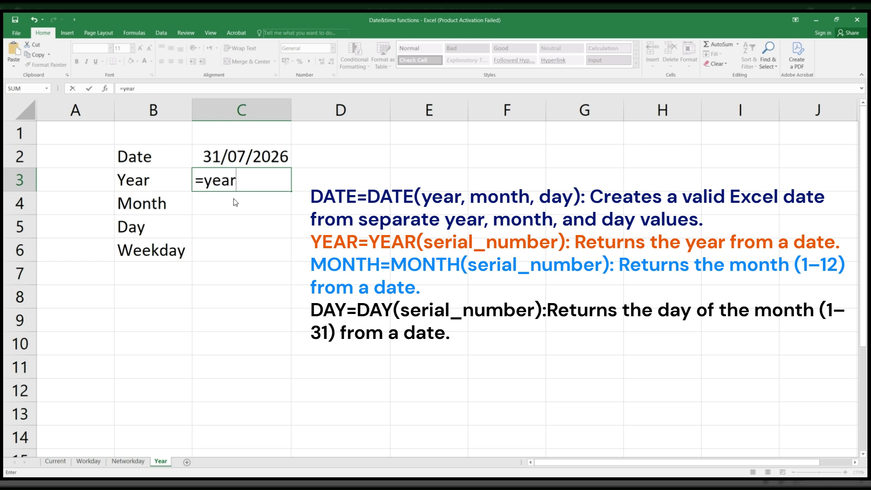
pyautogui.press('Tab')
pyautogui.click(239, 157)
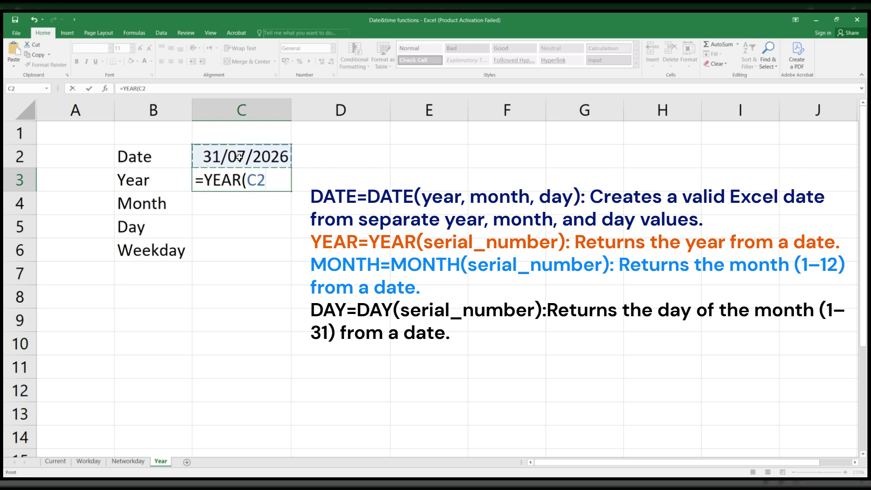
pyautogui.write(')')
pyautogui.press('Return')
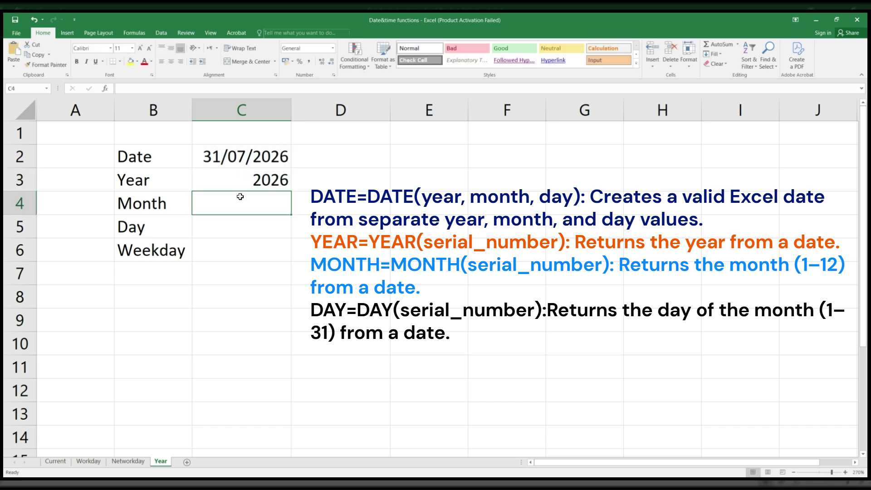
# Step: Enter =MONTH(C2) in cell C4 to extract the month from the date
pyautogui.write('=mon')
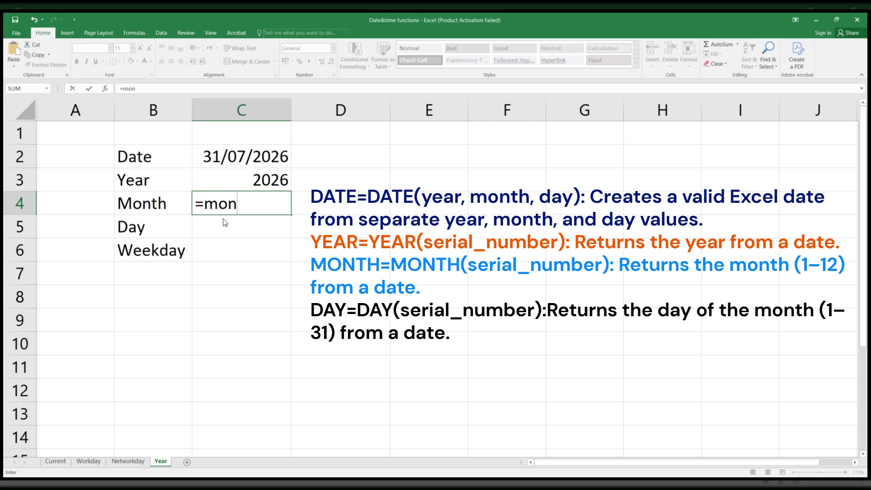
pyautogui.press('Tab')
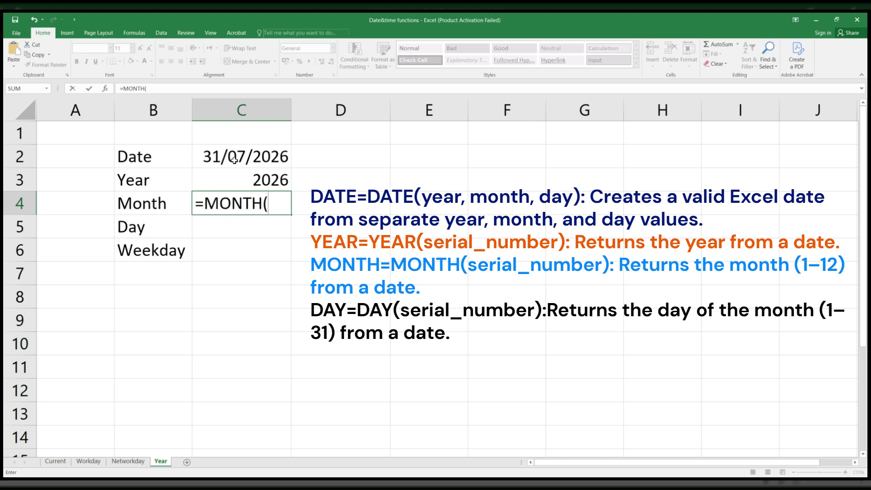
pyautogui.click(234, 160)
pyautogui.press('Return')
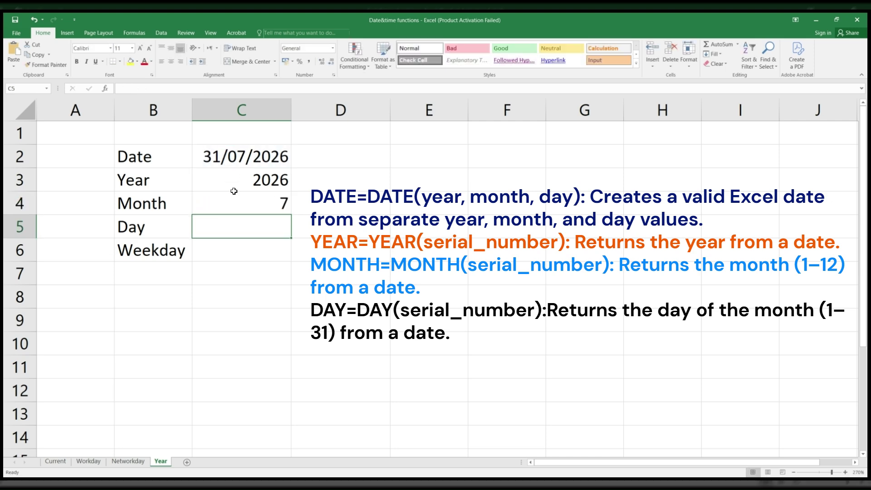
# Step: Enter =DAY(C2) in cell C5 to extract the day from the date
pyautogui.write('=day')
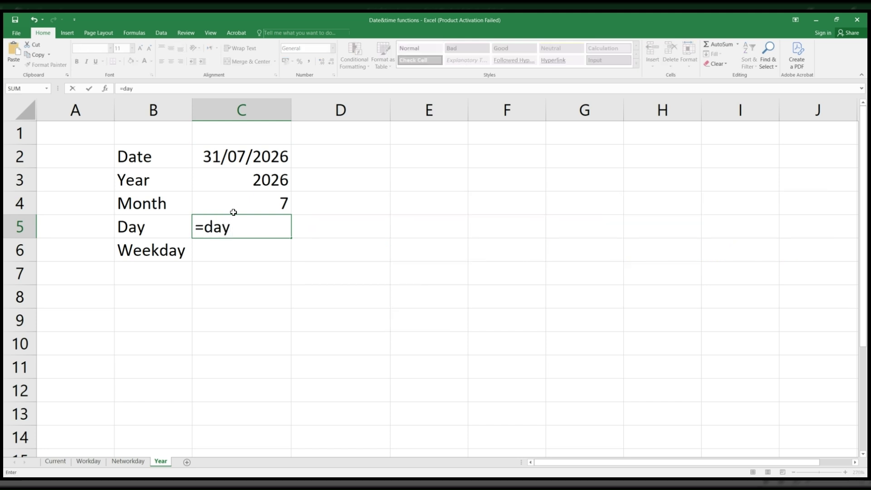
pyautogui.write('(')
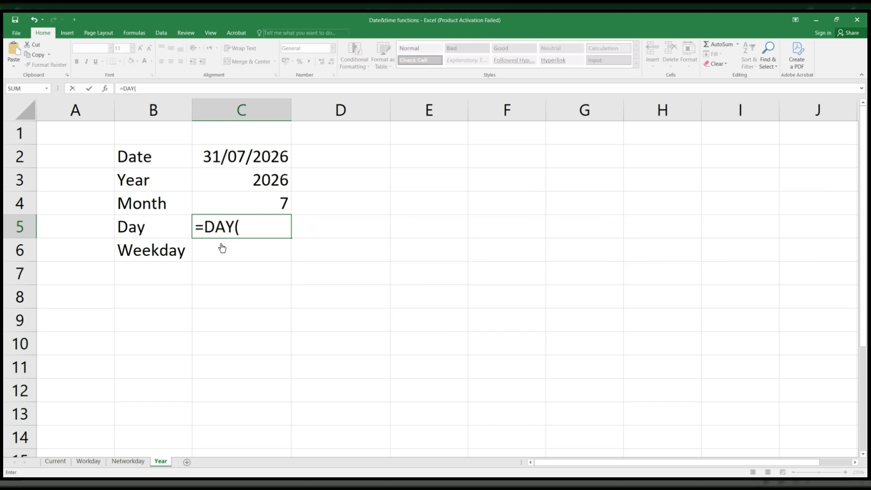
pyautogui.click(225, 157)
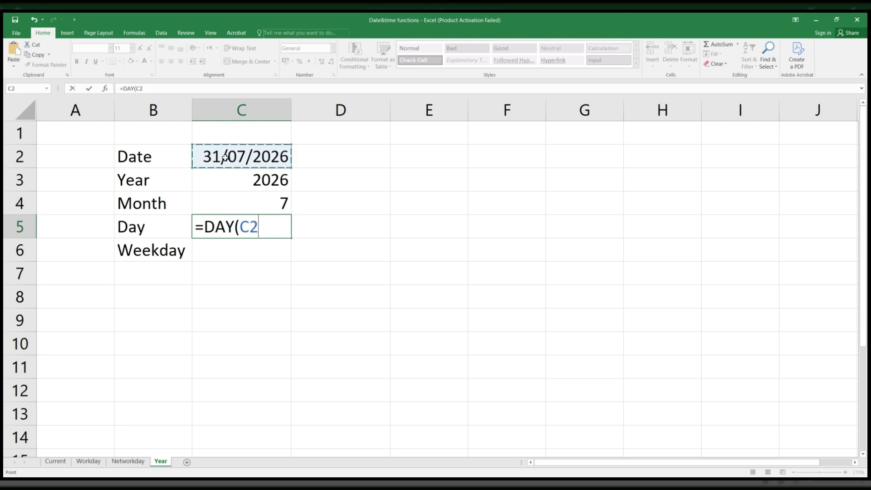
pyautogui.press('Return')
# Step: Enter =WEEKDAY(C2,1) in cell C6 to return the weekday number with Sunday as day 1
pyautogui.doubleClick(219, 249)
pyautogui.write('=we')
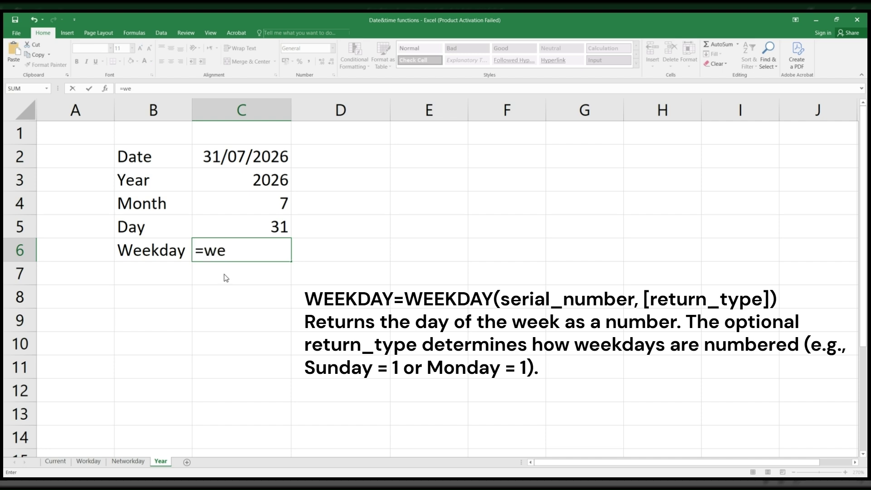
pyautogui.press('Tab')
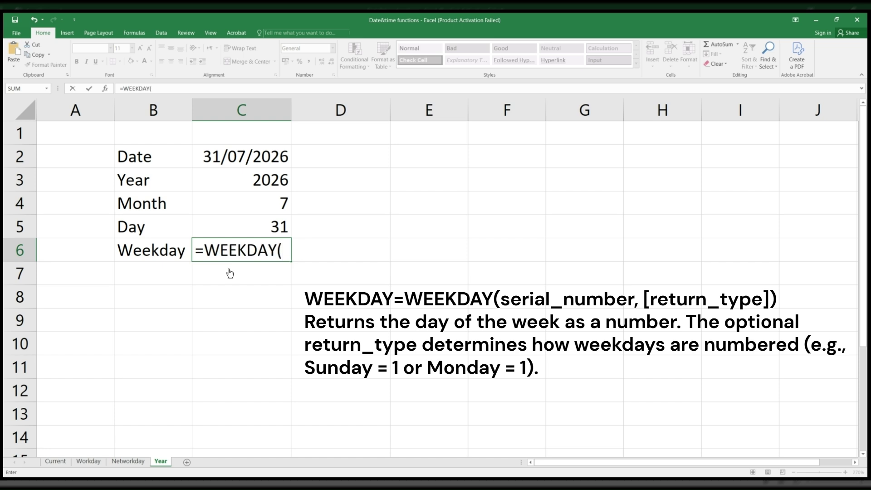
pyautogui.click(245, 157)
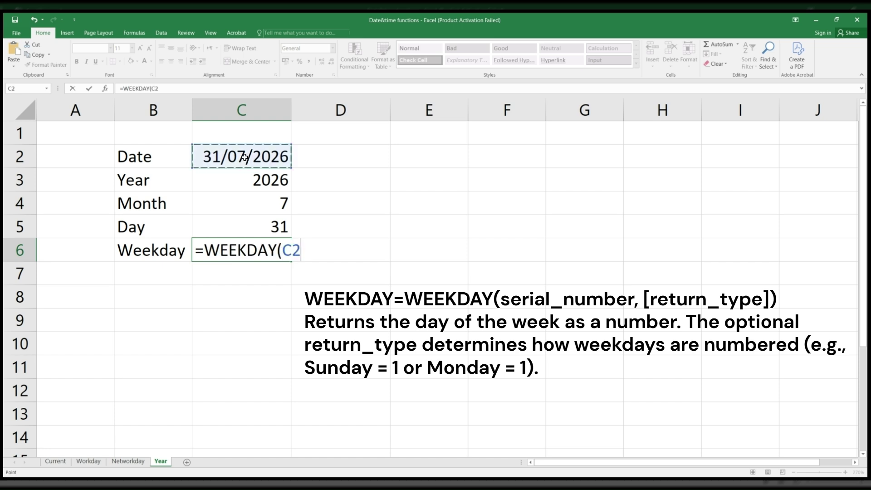
pyautogui.write(',')
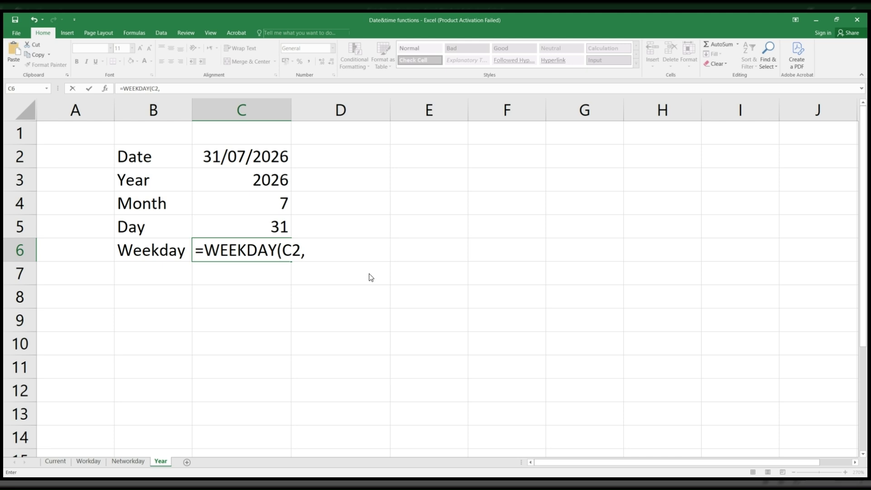
pyautogui.write('1')
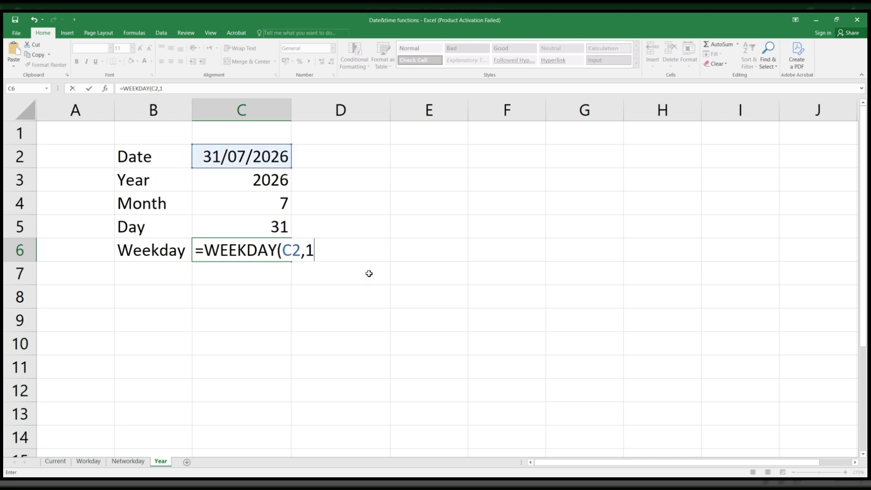
pyautogui.write(')')
pyautogui.press('Return')
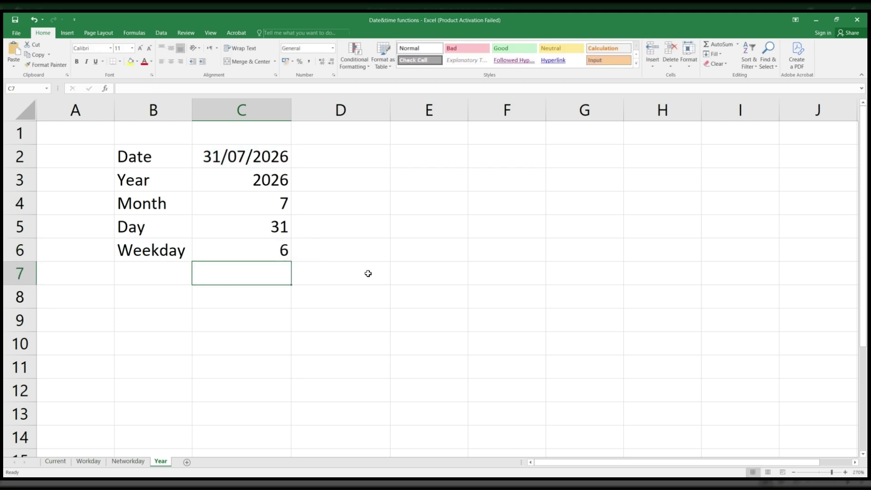